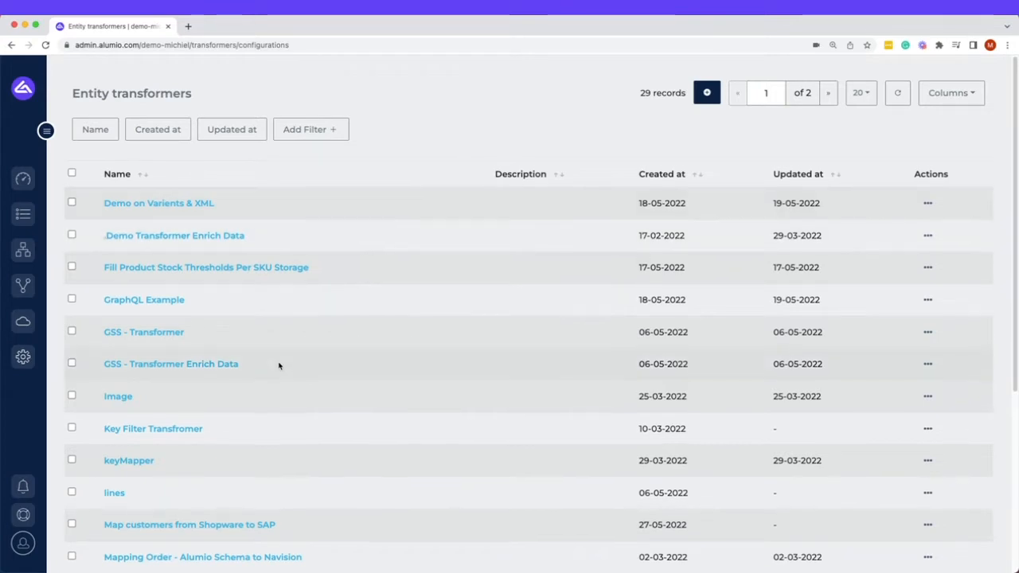
- Examine the entity transformers list, including the "Map customers from Shopware to SAP" entry, and the additional filter options
scroll(279, 366, down, 1)
scroll(283, 382, down, 1)
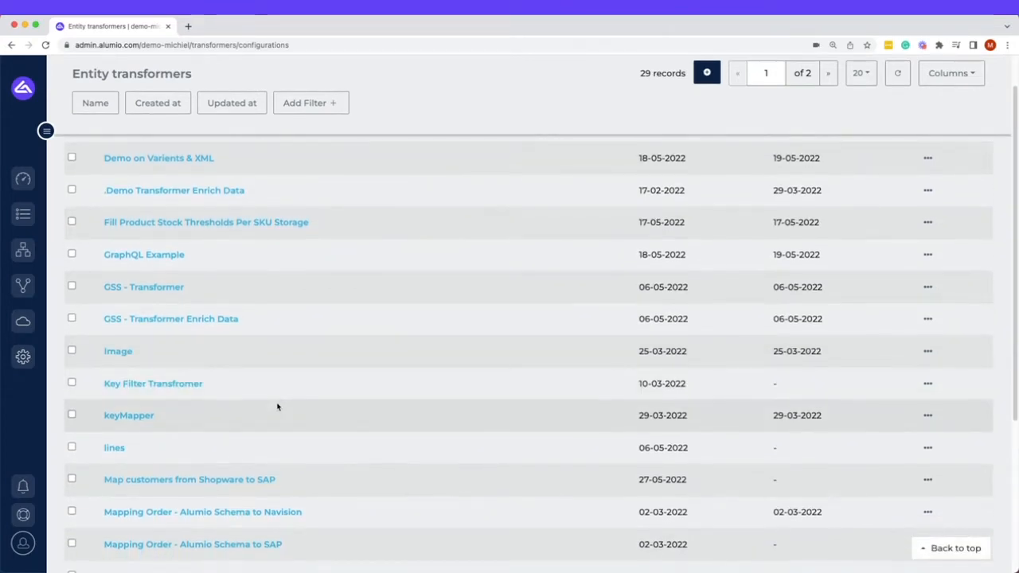
scroll(278, 405, down, 2)
drag(295, 407, 99, 405)
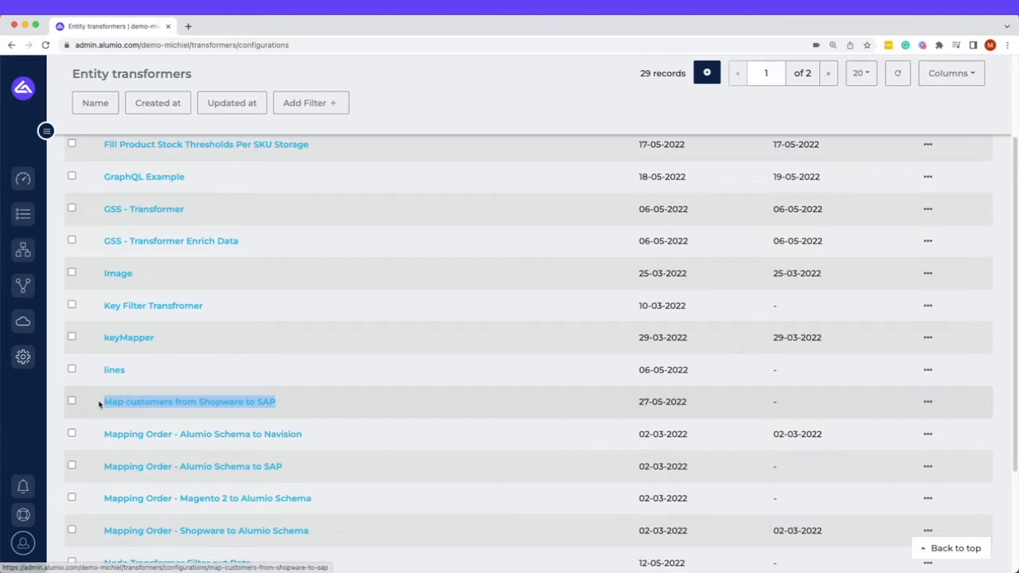
click(348, 407)
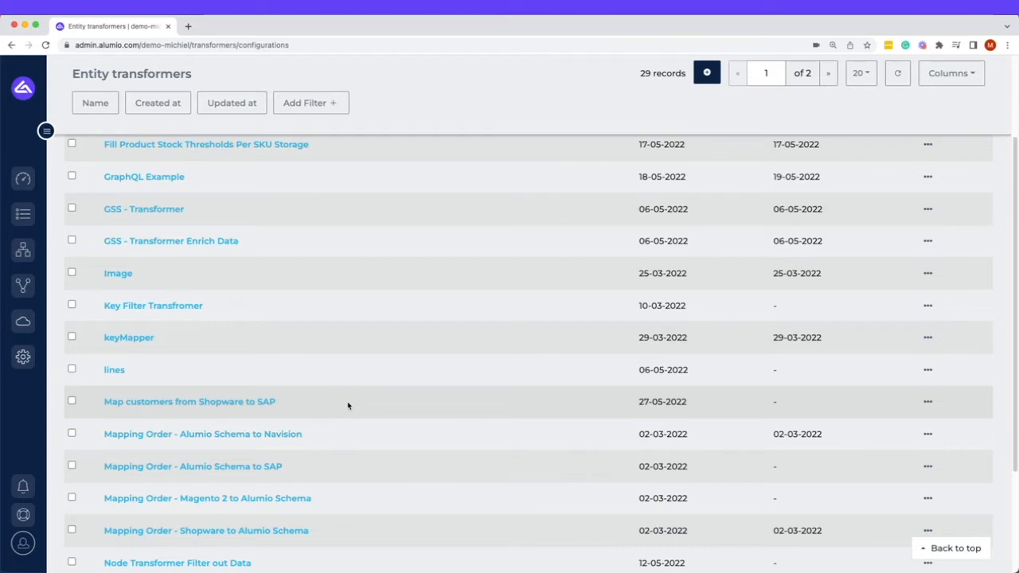
scroll(344, 396, up, 3)
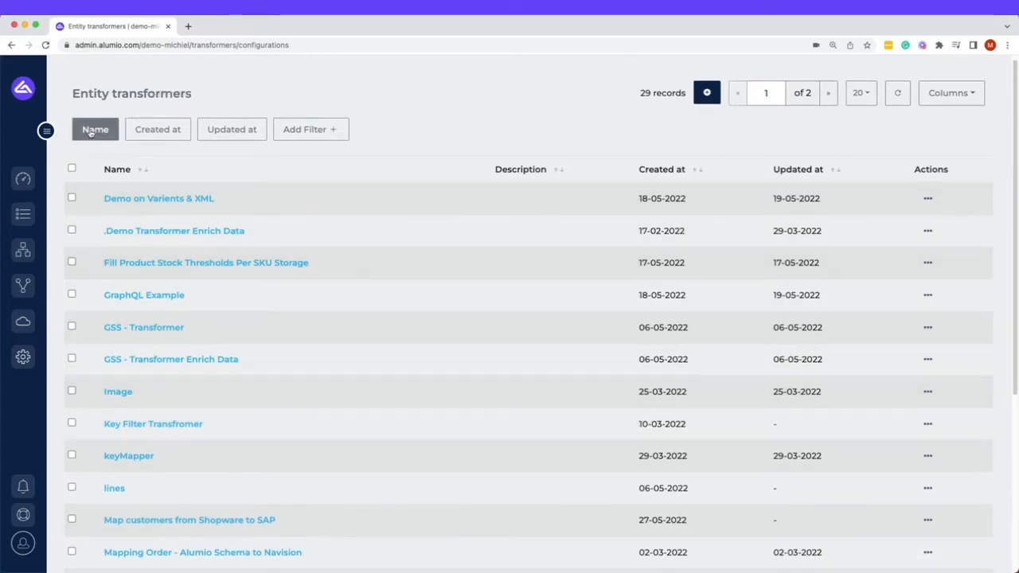
click(322, 130)
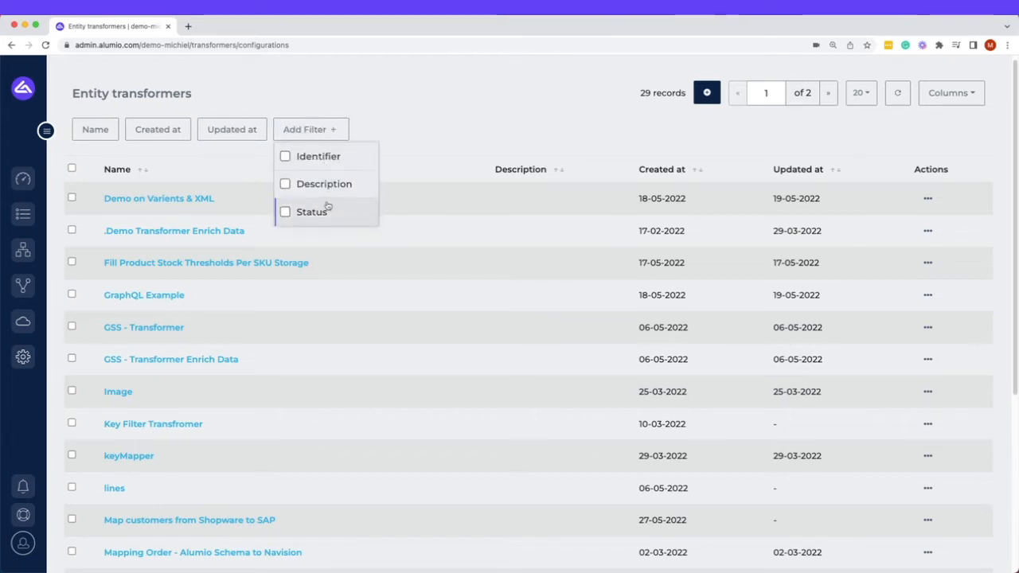
click(570, 142)
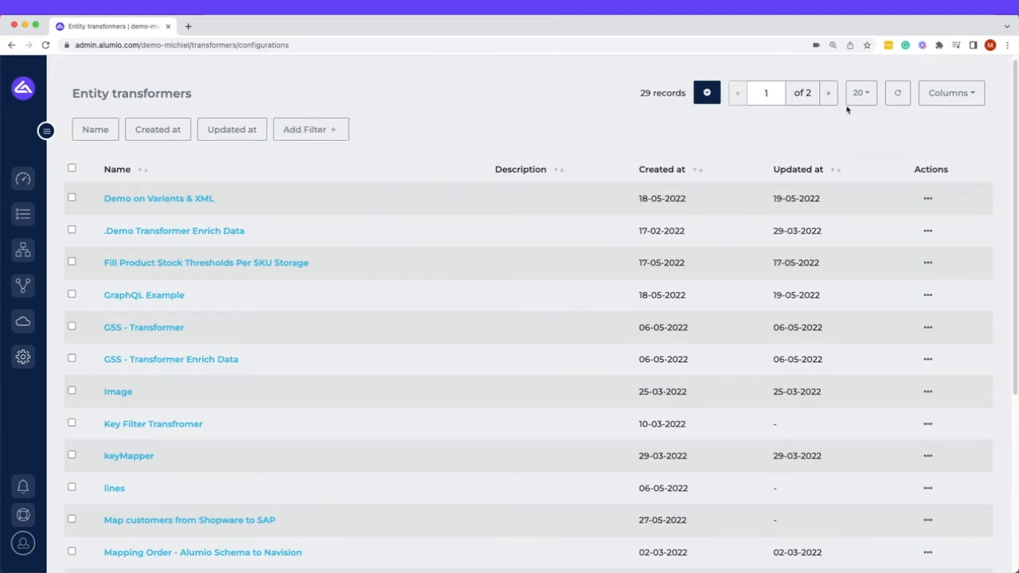
- Start a new entity transformer and widen the transformer tester area
click(707, 93)
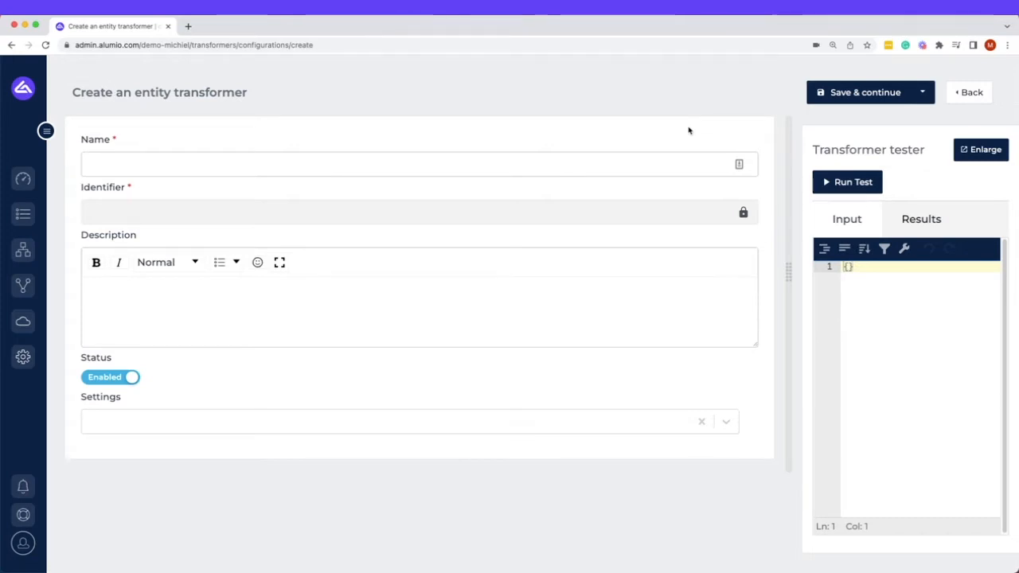
drag(789, 271, 682, 278)
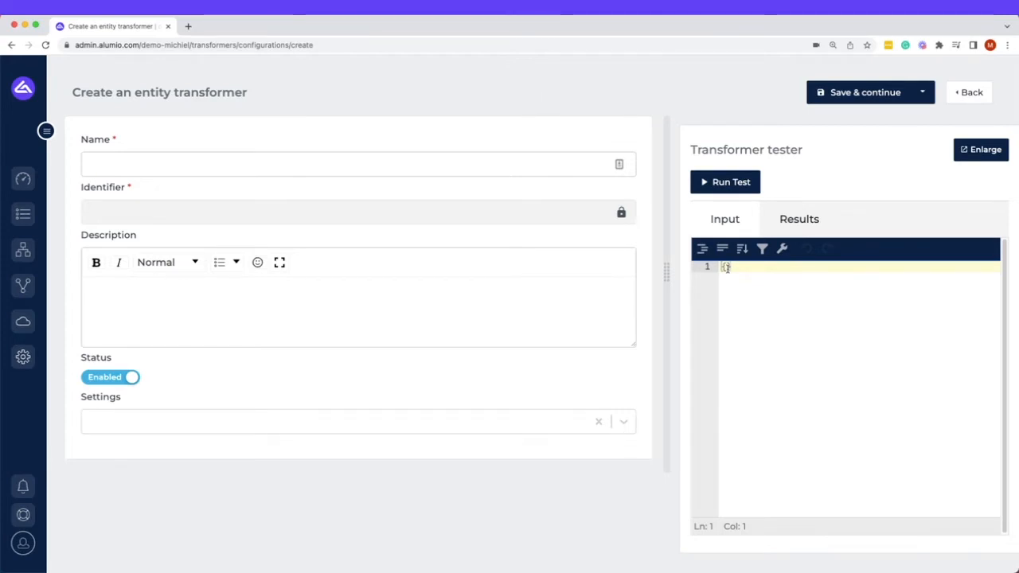
- Name the new entity transformer "Transformer for video"
click(458, 169)
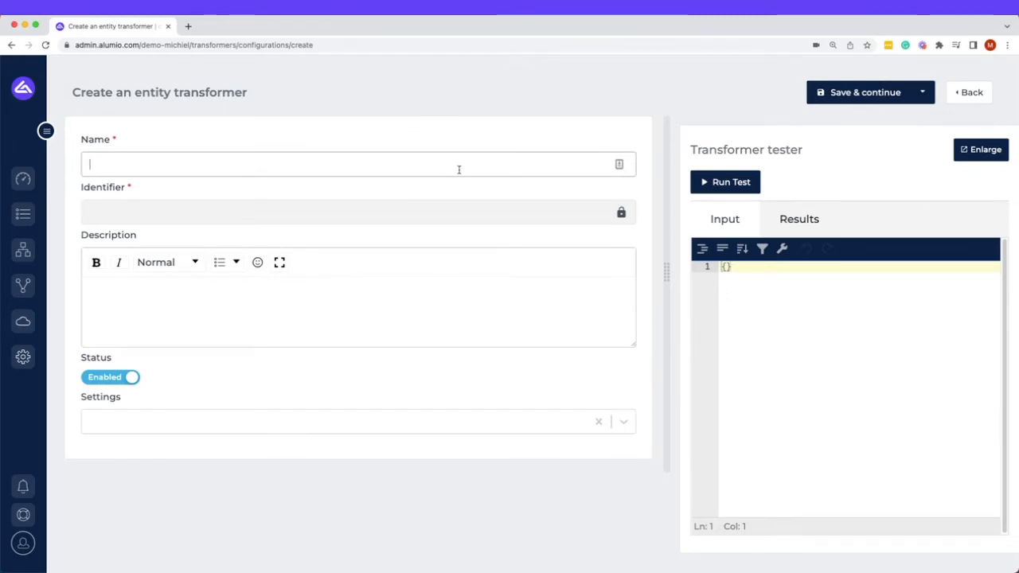
text(Transfom)
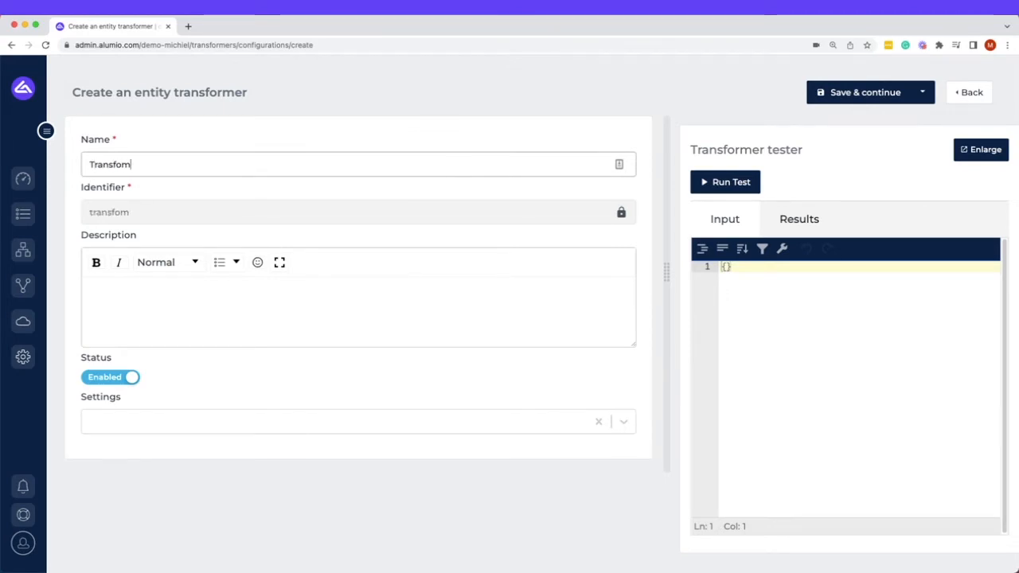
key(BackSpace)
text(rmer for )
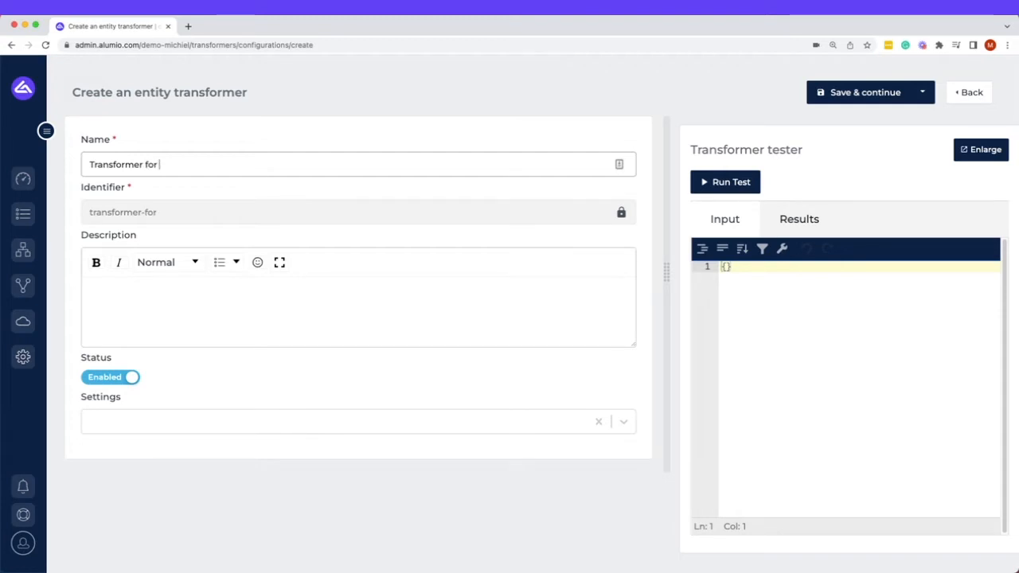
text(video)
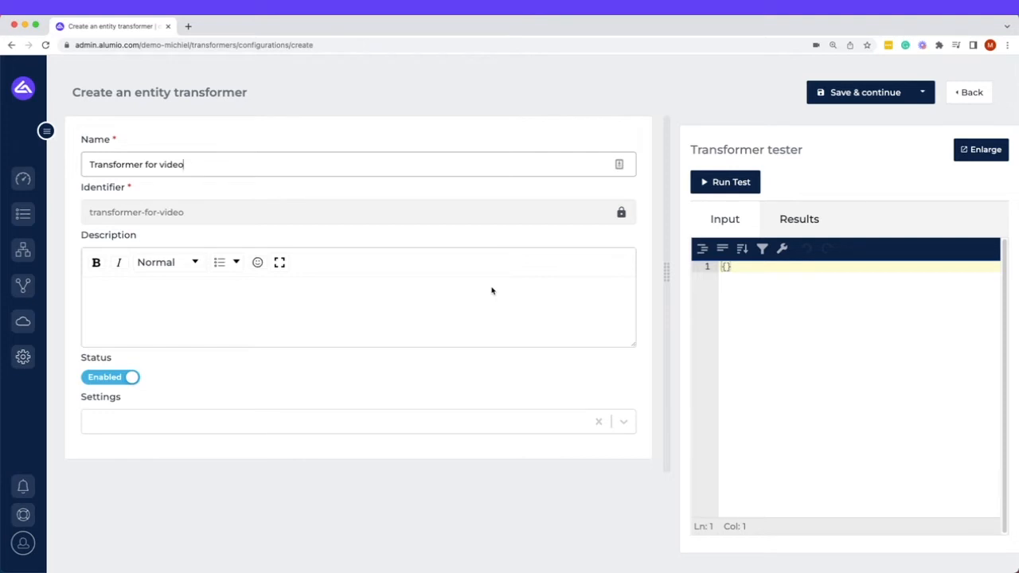
- Replace the transformer's name with "Map customer from System a to System B" and try to save it
key(super+a)
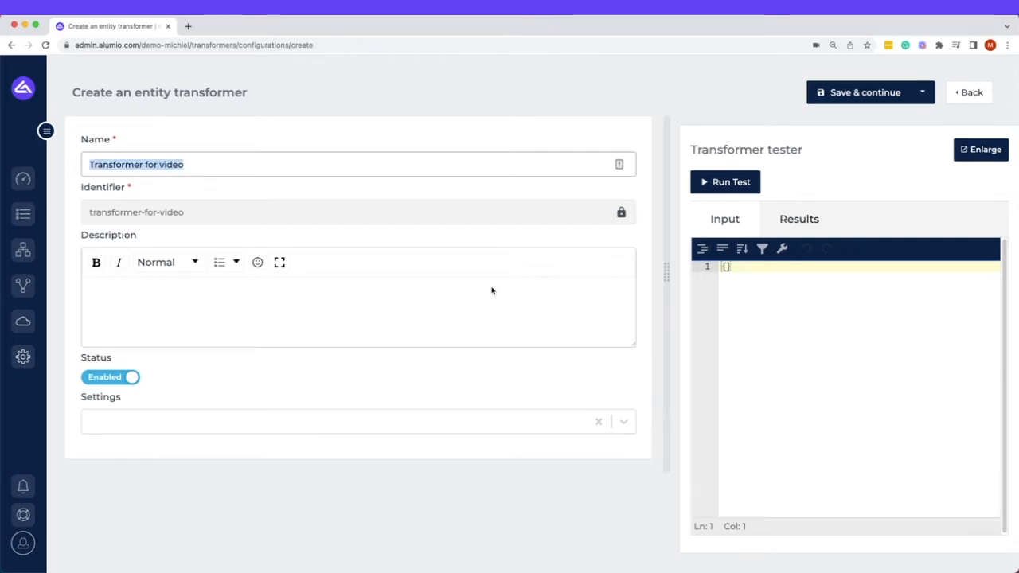
text(Map customer from)
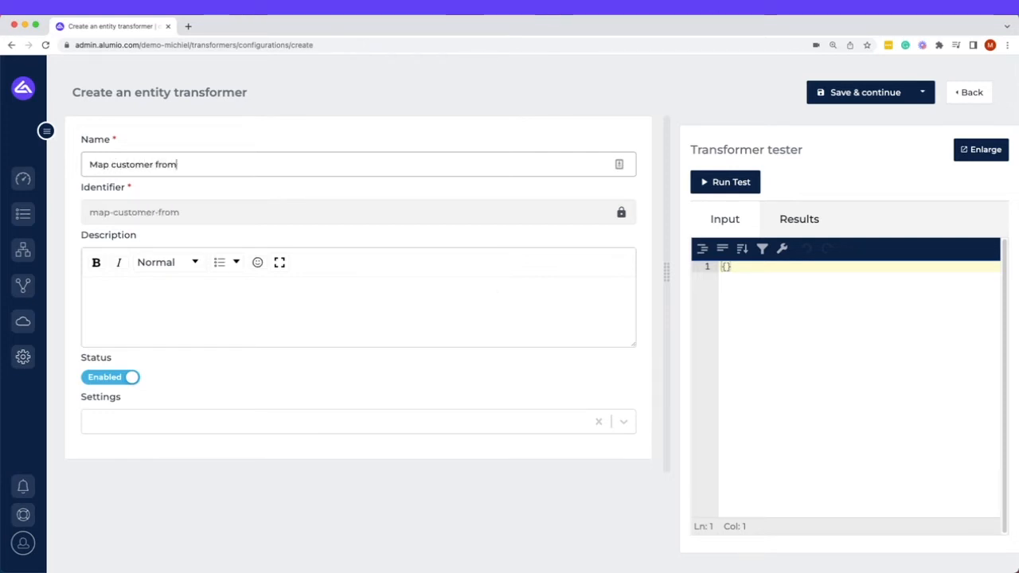
text( A)
key(BackSpace)
text(System )
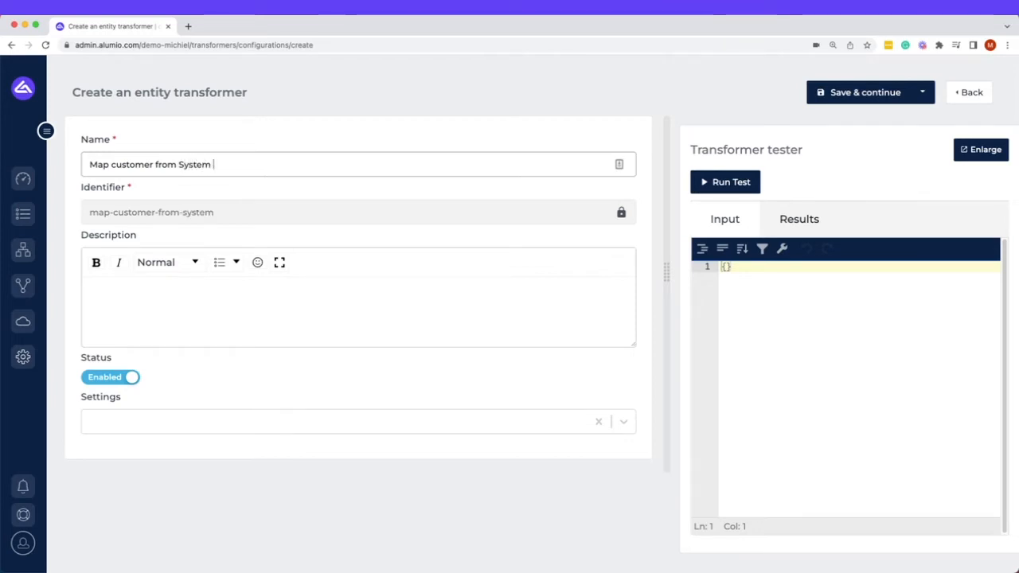
text(a to System B)
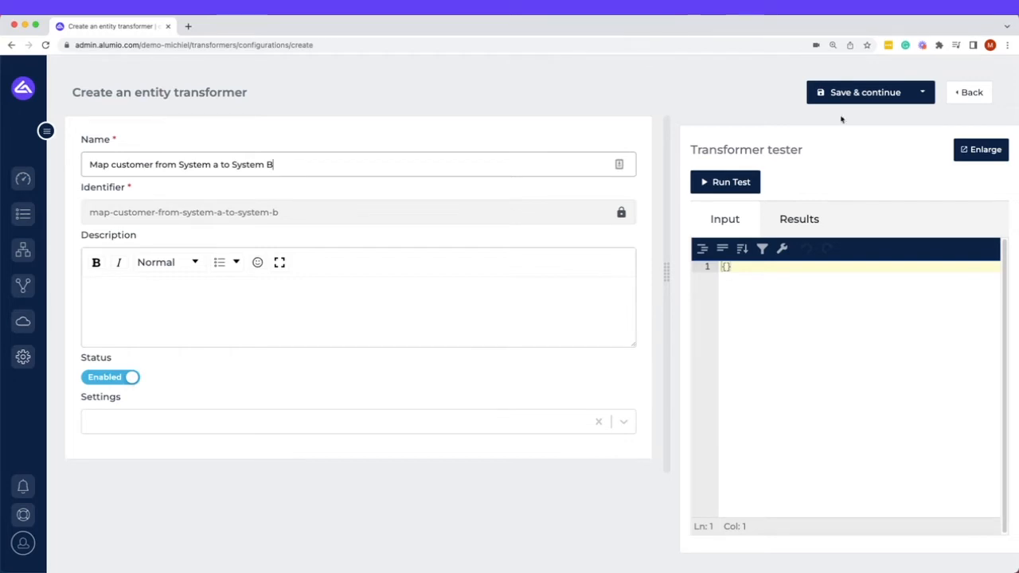
click(848, 92)
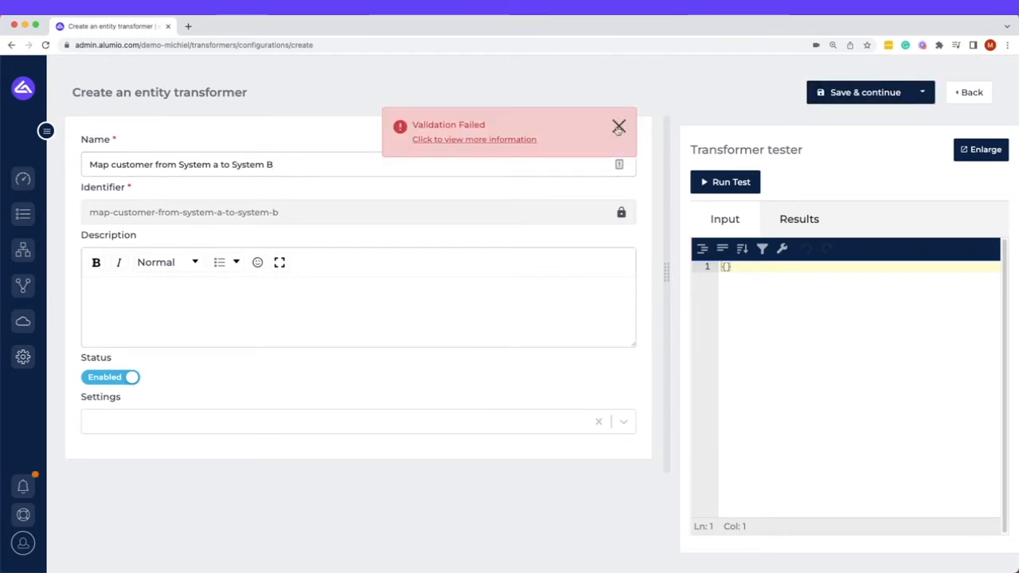
click(620, 129)
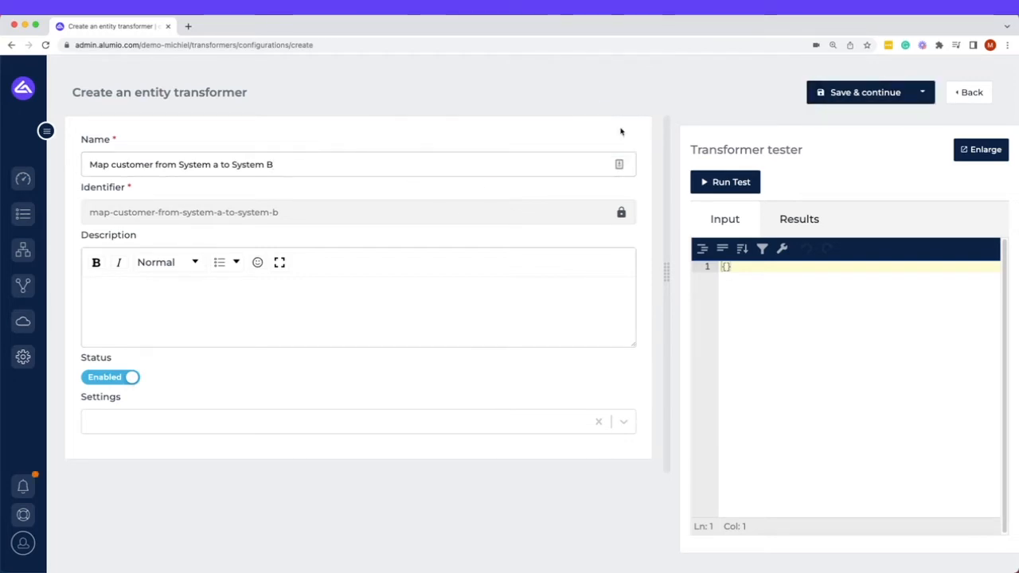
- Choose "Data, transform data using mappers and conditions" as the transformer's settings and save the configuration
click(321, 423)
text(data,)
key(Return)
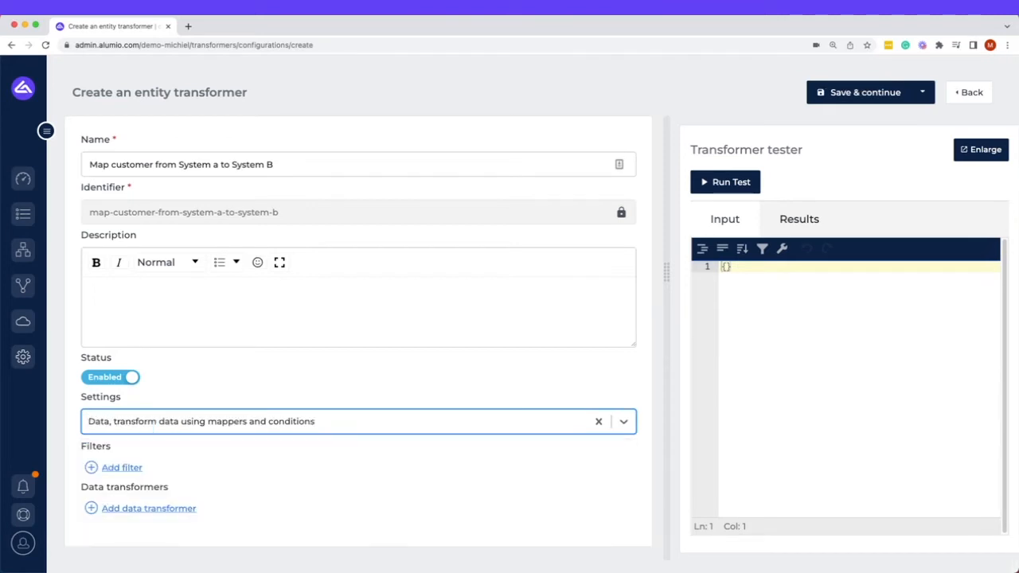
click(833, 93)
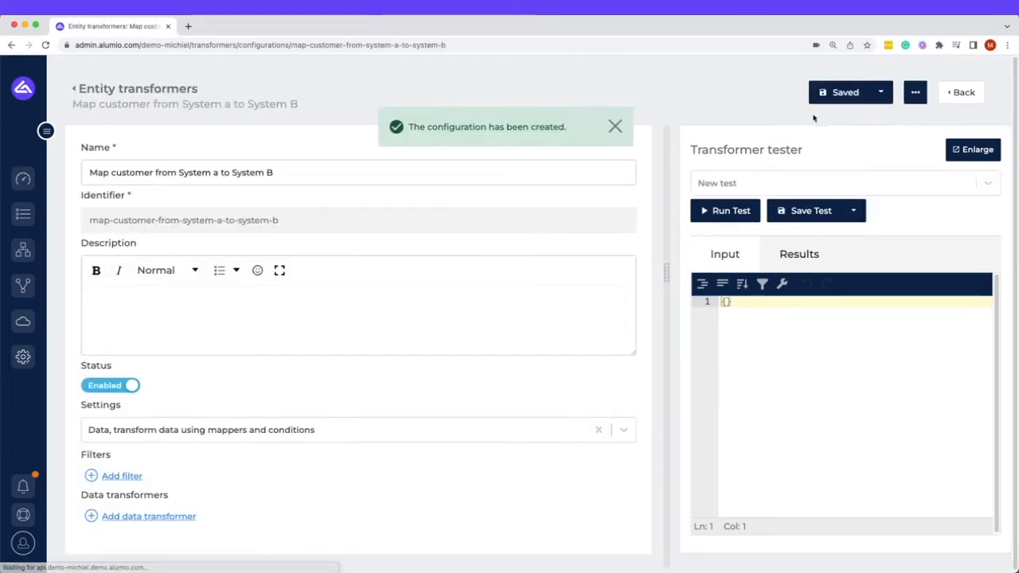
click(613, 128)
- Change the settings to "Chain multiple entity transformers" and add a "Data, transform data using mappers and conditions" entity transformer to the chain
click(371, 430)
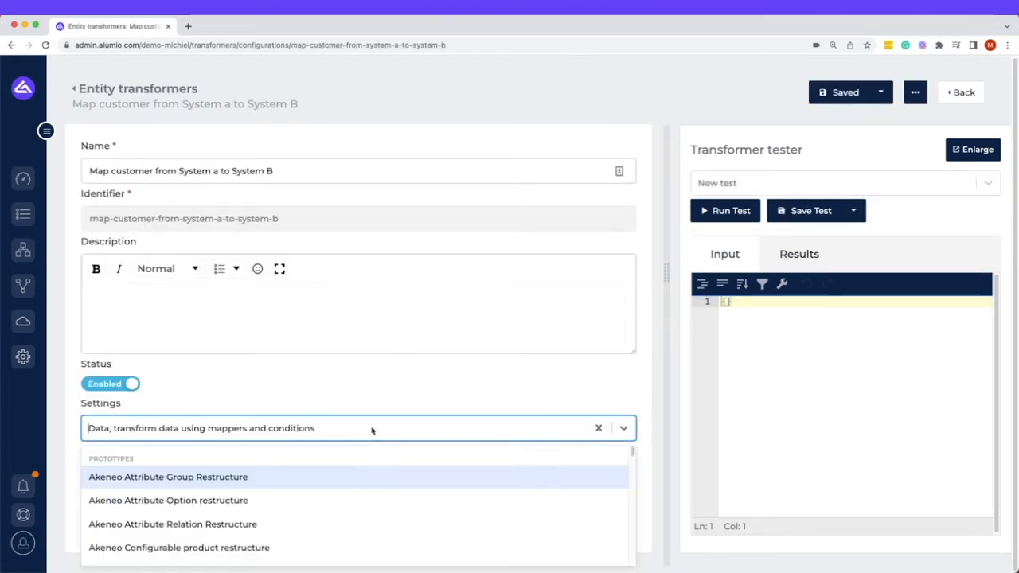
text(chain)
key(Return)
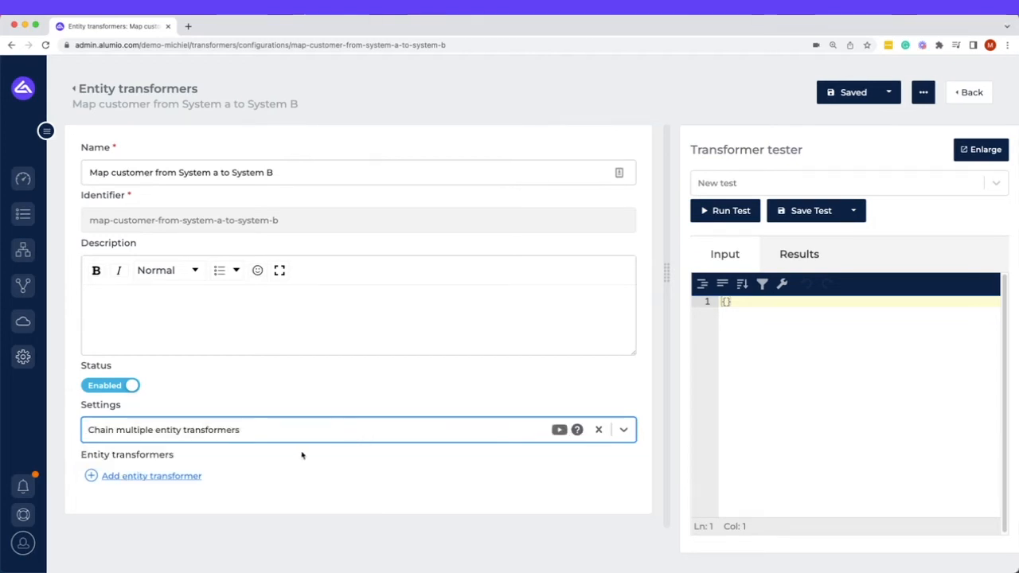
click(194, 475)
text(data)
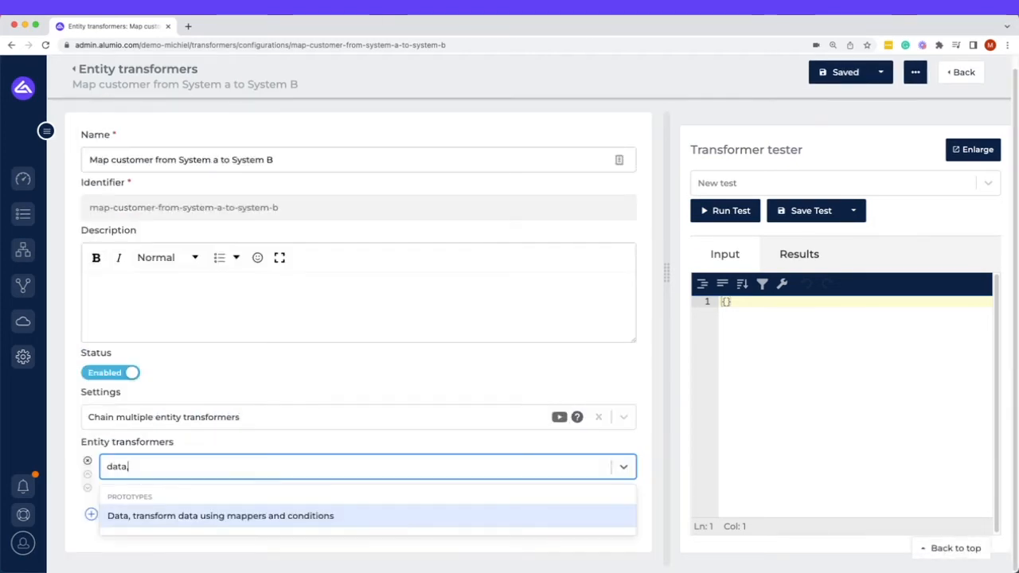
key(Return)
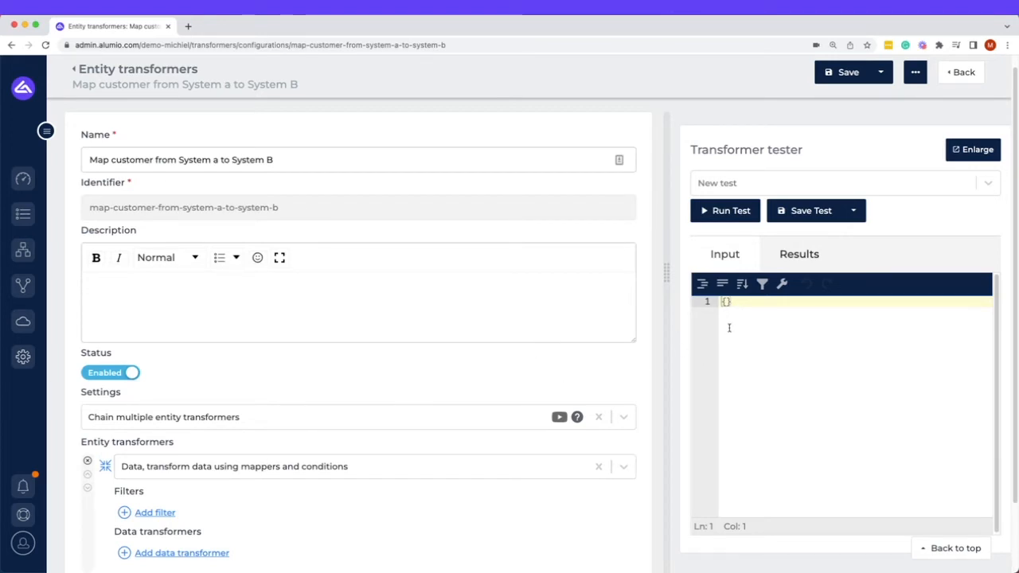
- Enter a JSON object with "sku" set to "qwe123" as the transformer tester's input
text({)
key(Return)
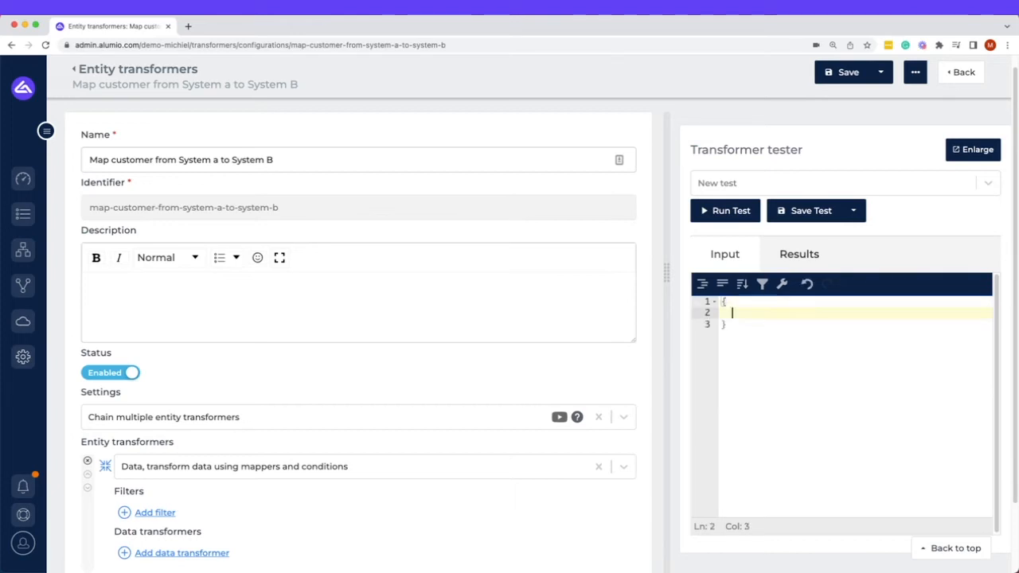
text(")
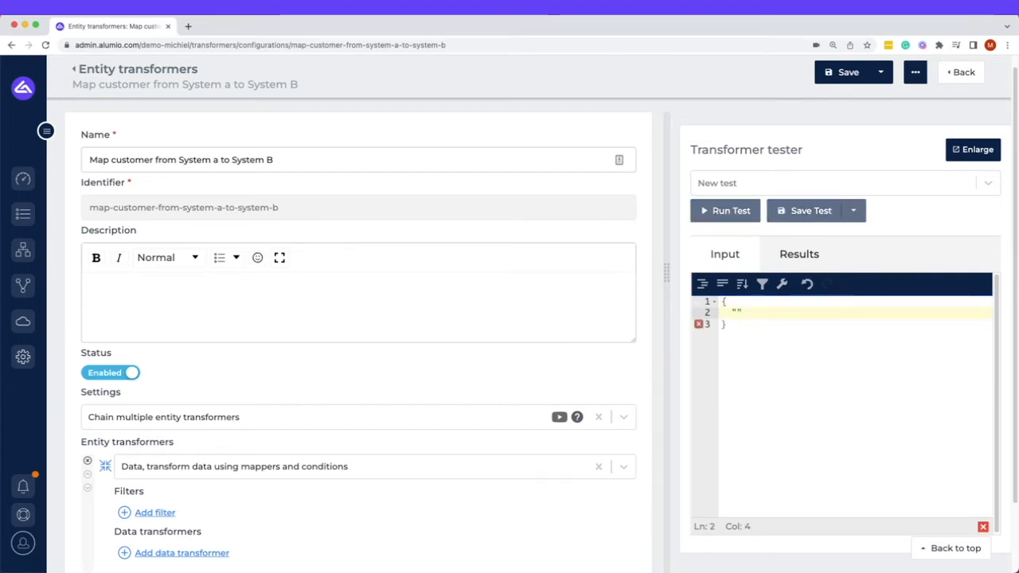
text(sku":")
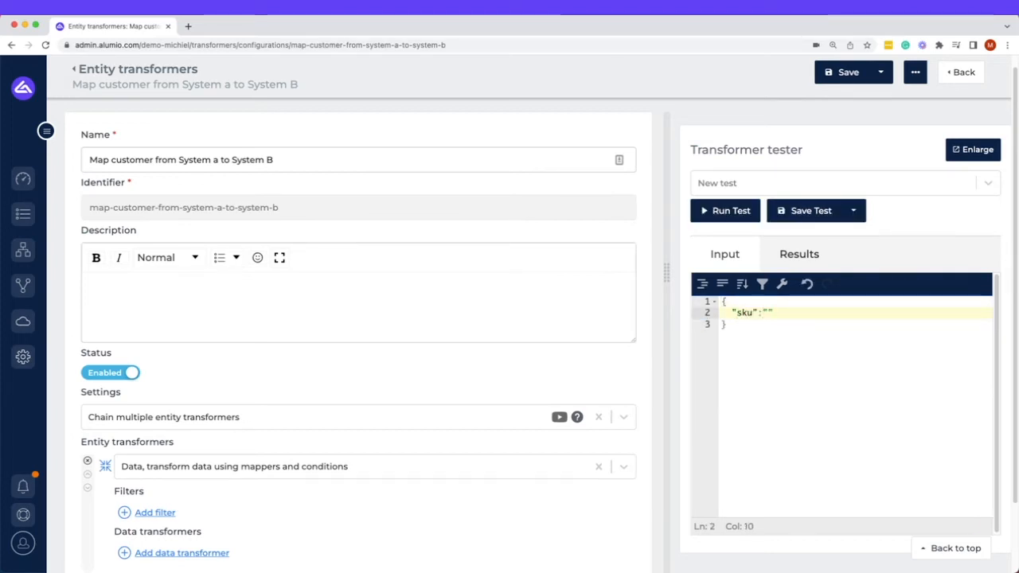
text(qwe123)
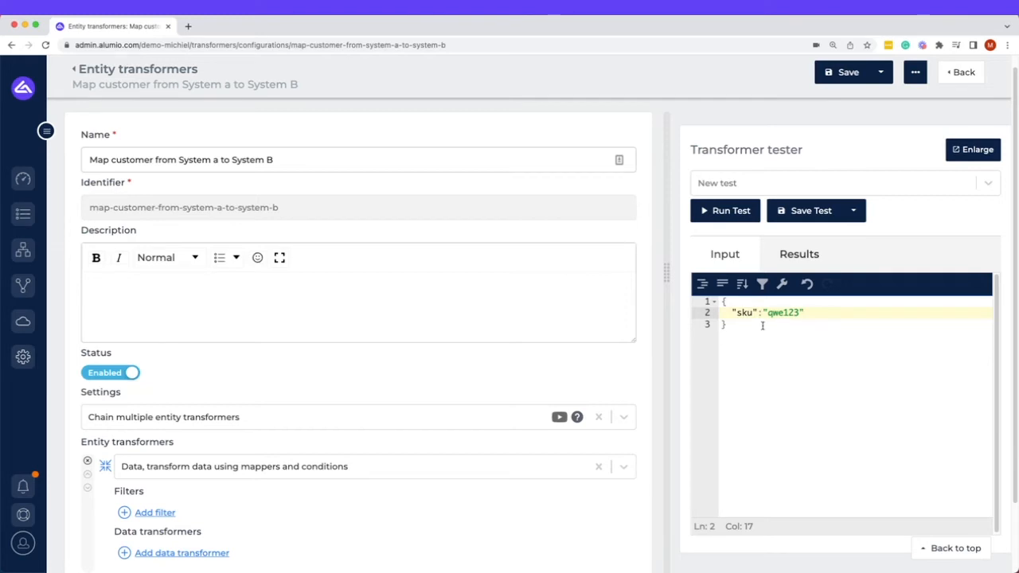
- Store the tester input as a new test named "test" and dismiss the notification
click(766, 194)
text(test)
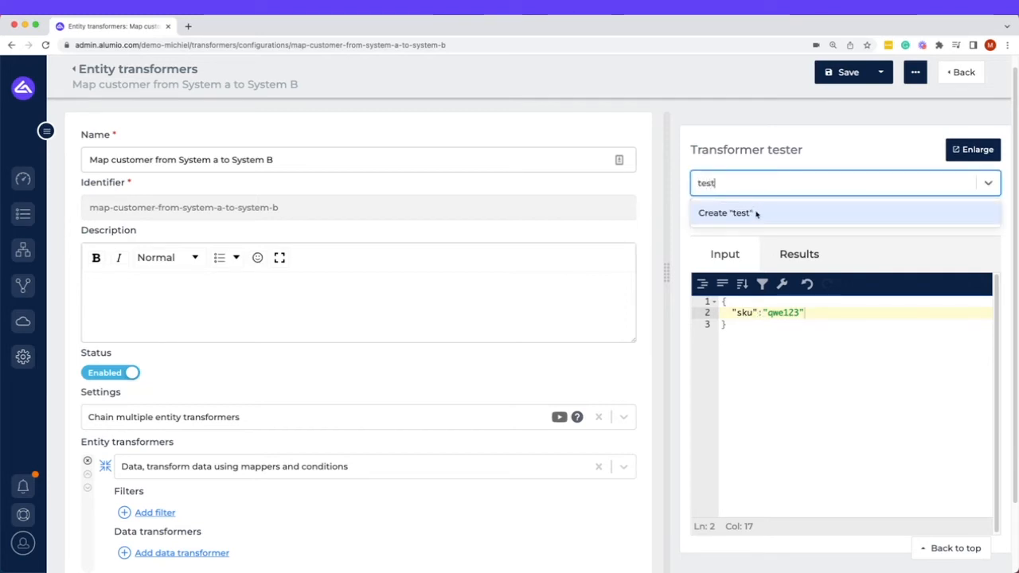
click(757, 214)
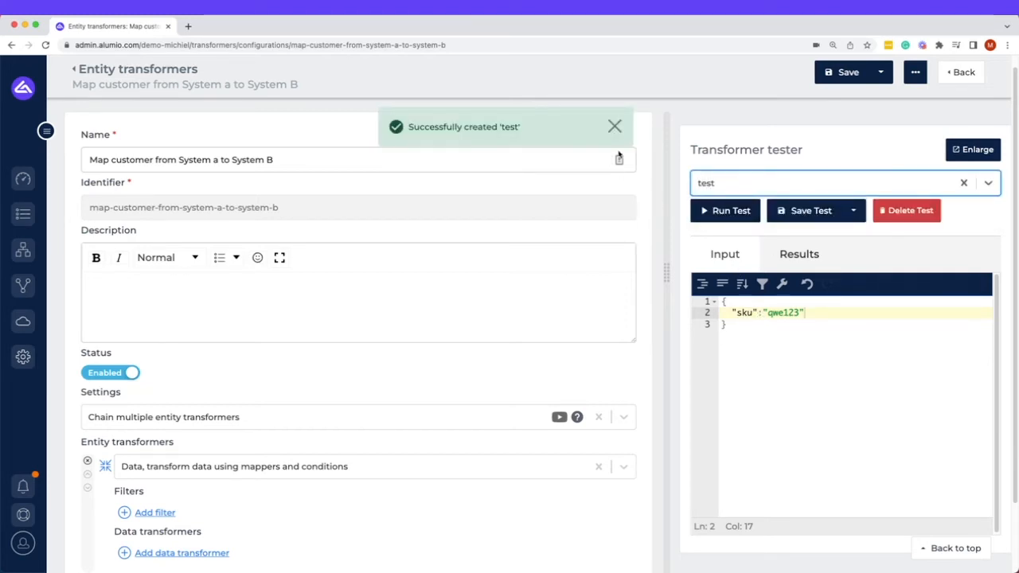
click(615, 127)
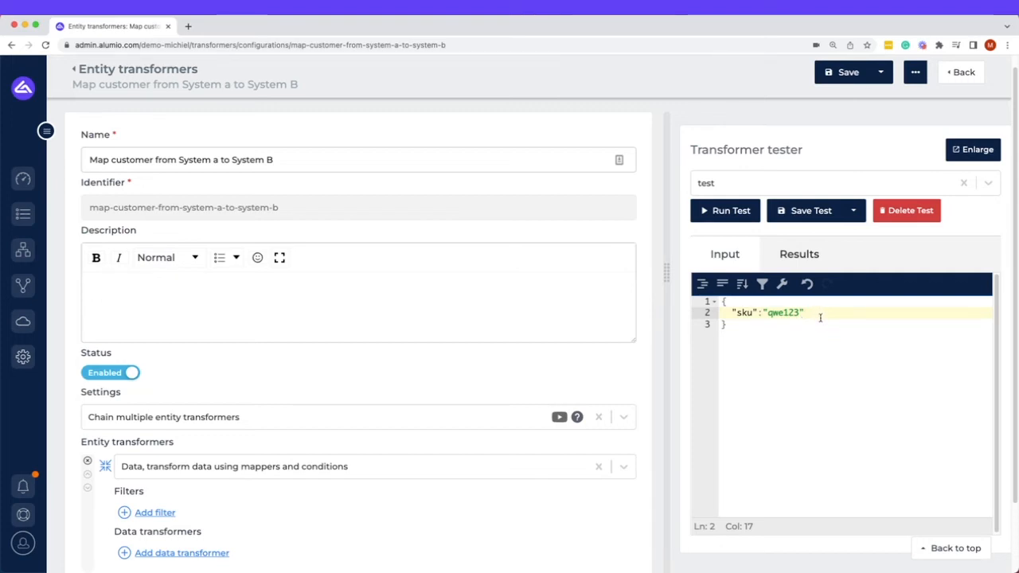
- Add a second property "test" with the value "qwe123" to the JSON test input
text(,)
key(Return)
text("test)
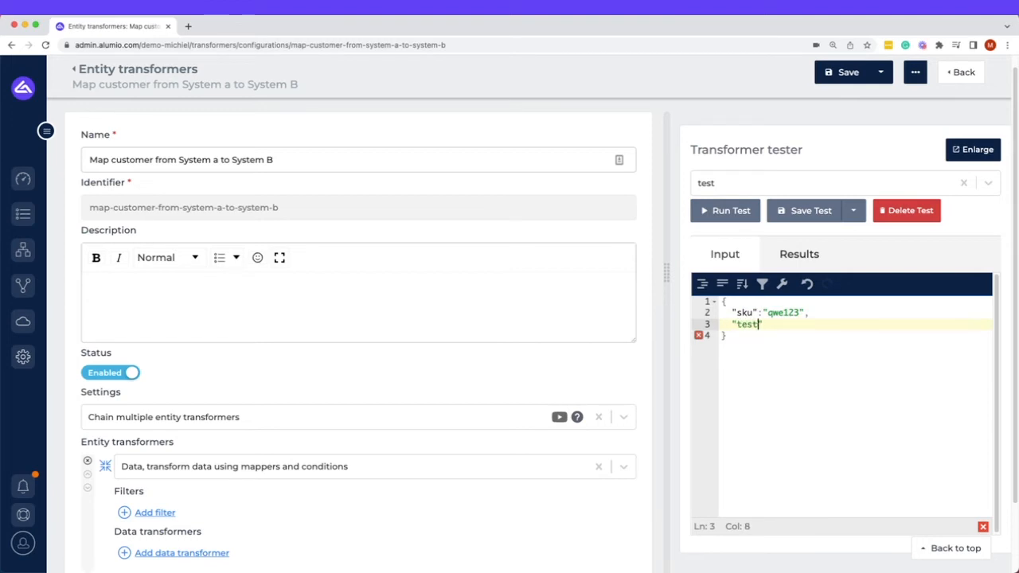
text(":"qwe123)
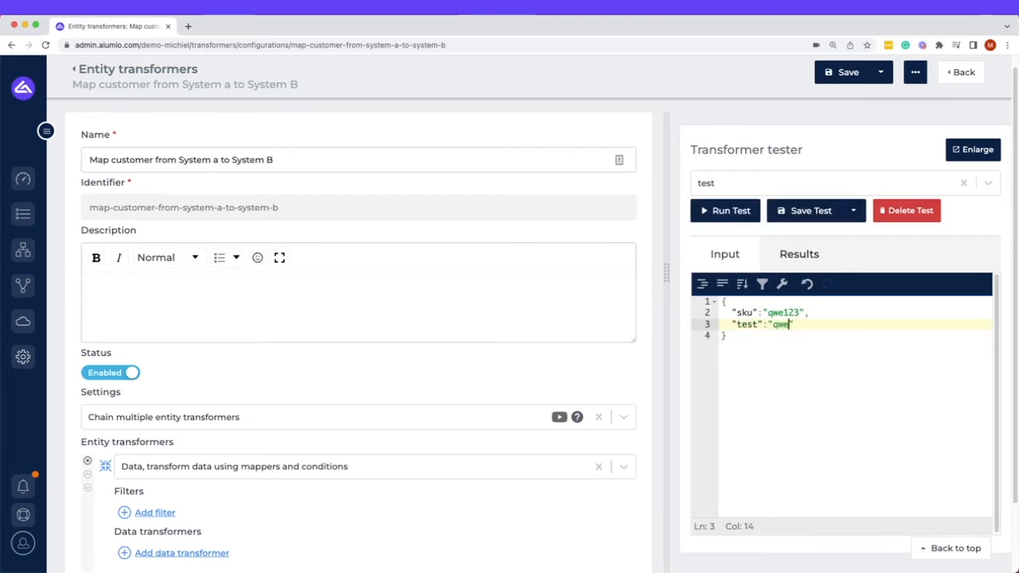
- Store the extended tester input as a new test named "test 2"
click(812, 190)
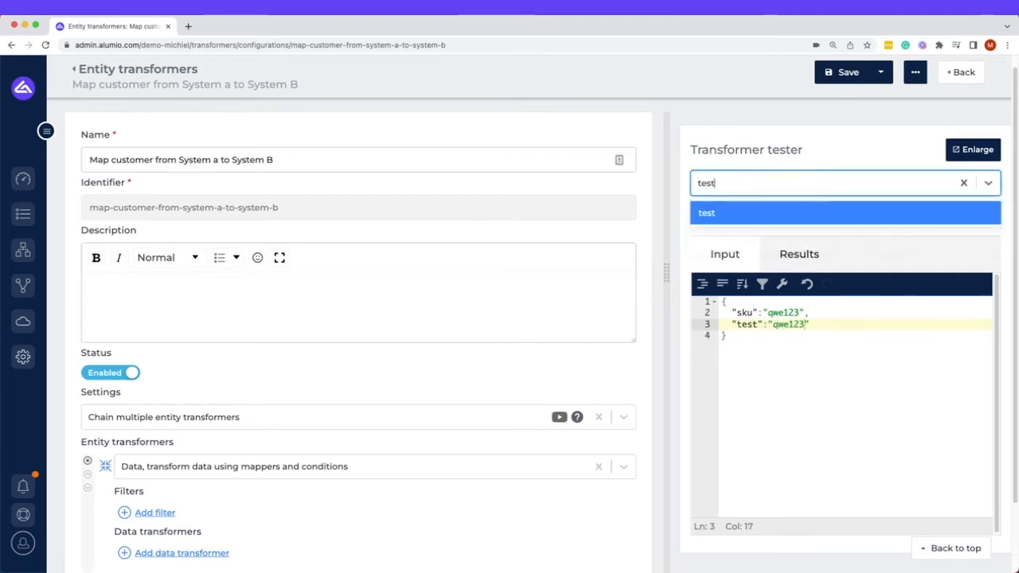
text(2)
key(Return)
- Load the saved test "test" in the transformer tester, switch back to "test 2", and dismiss the notification
click(815, 188)
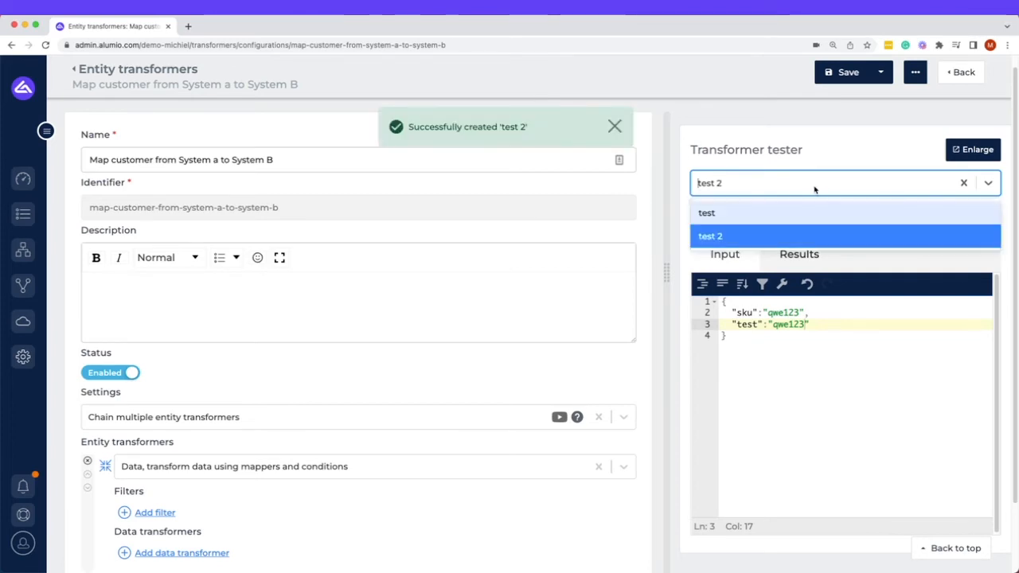
click(772, 214)
click(783, 186)
click(756, 236)
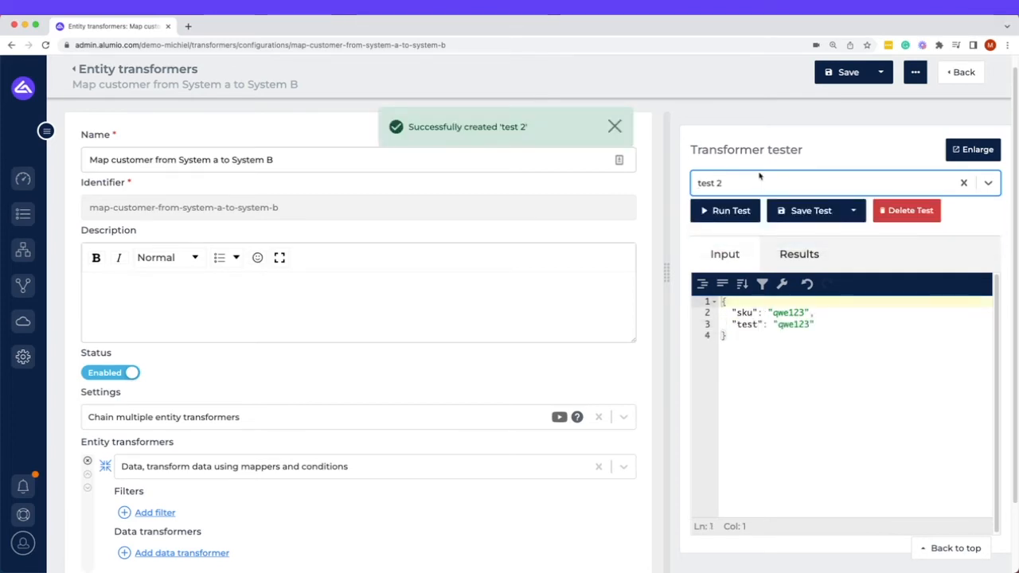
click(623, 128)
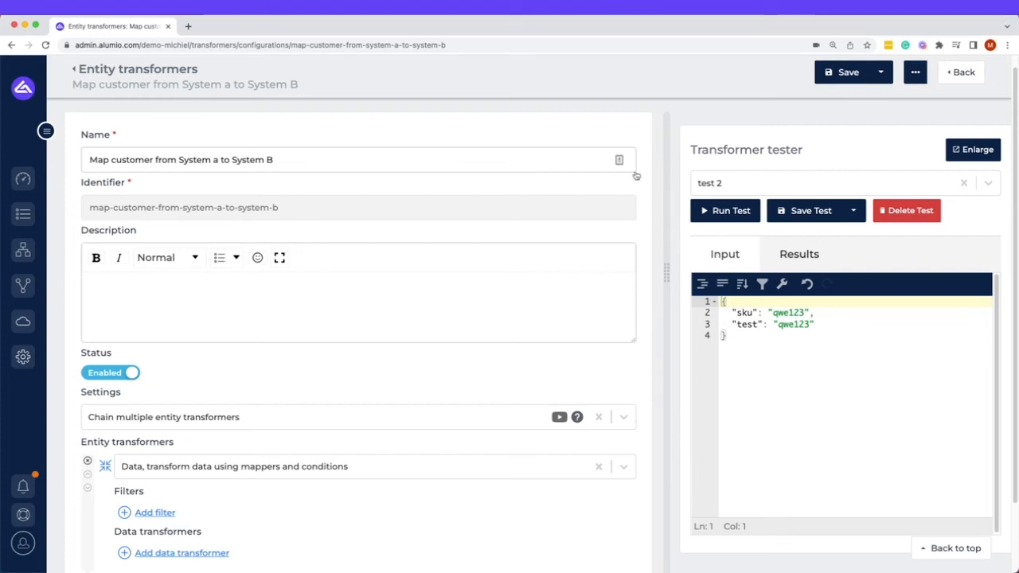
- Run "test 2" in the enlarged transformer tester and return to the normal view
click(975, 154)
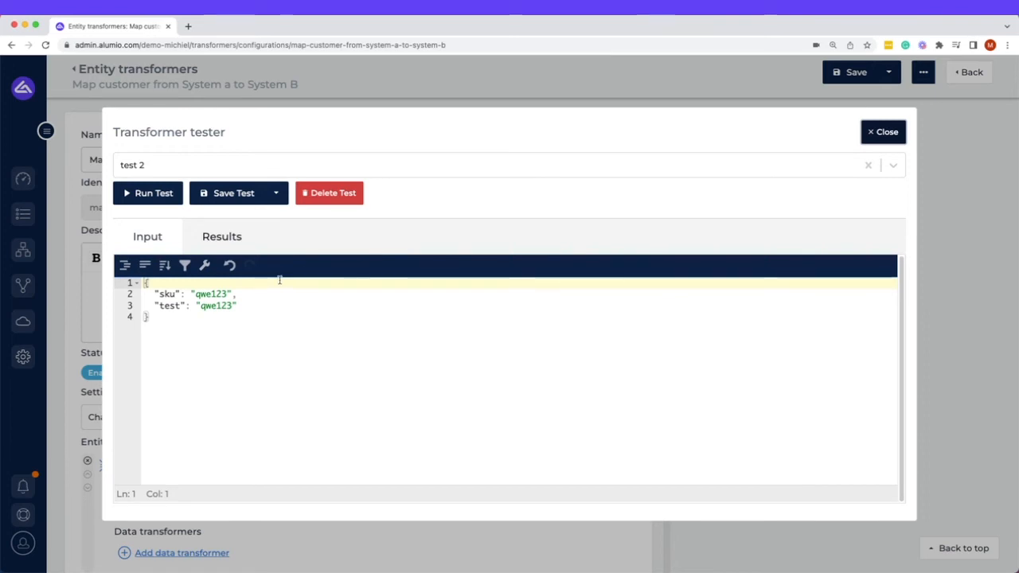
click(159, 199)
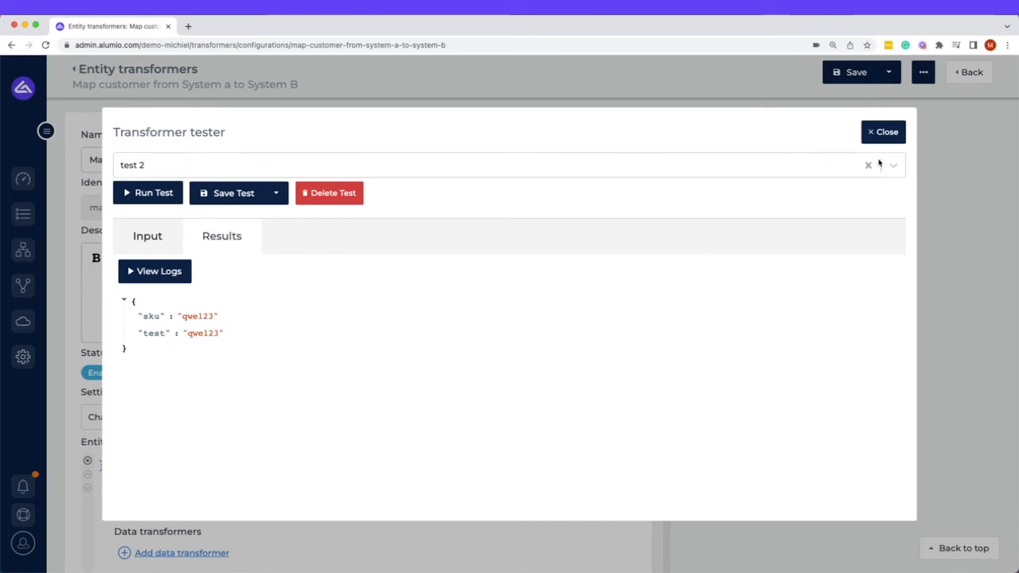
click(884, 132)
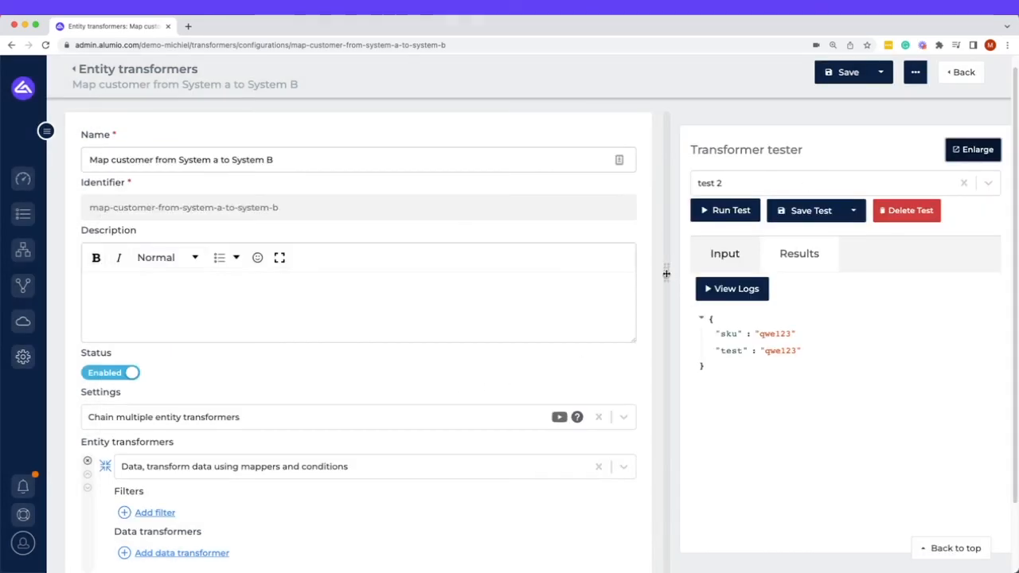
- Widen the transformer tester pane slightly and show the JSON input of "test 2" with its contents selected
drag(666, 273, 638, 283)
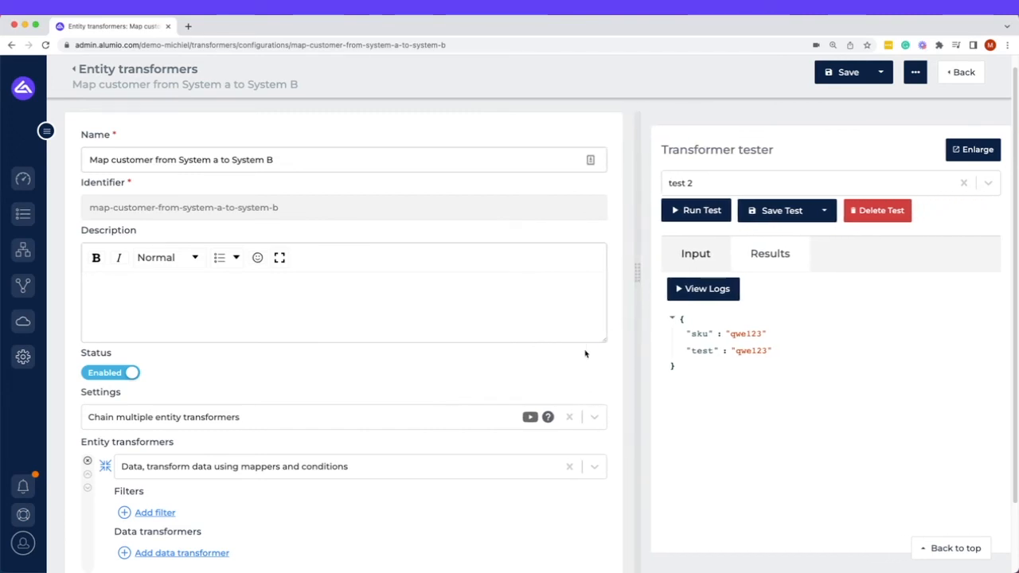
scroll(422, 349, down, 1)
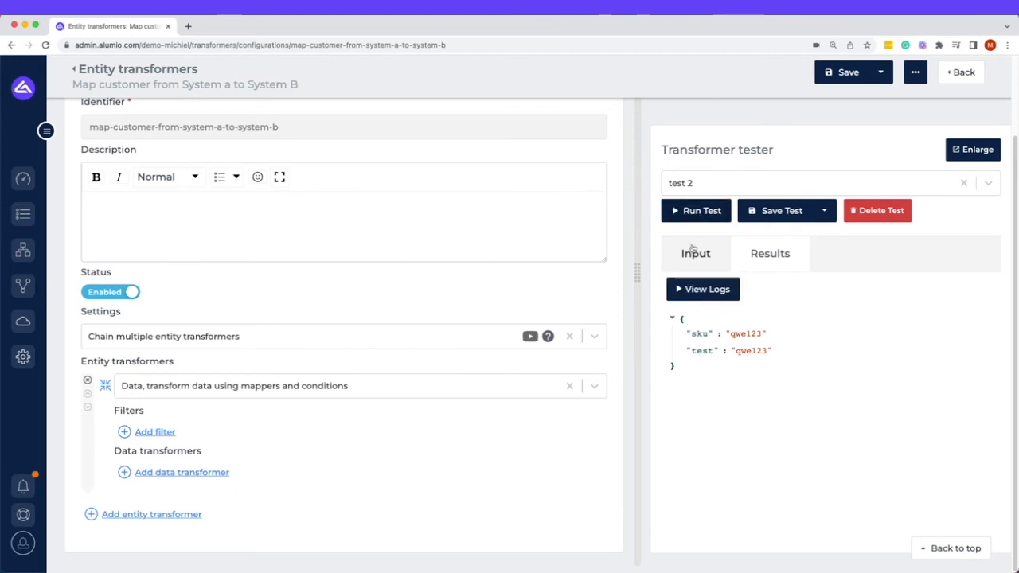
click(694, 249)
drag(728, 371, 684, 303)
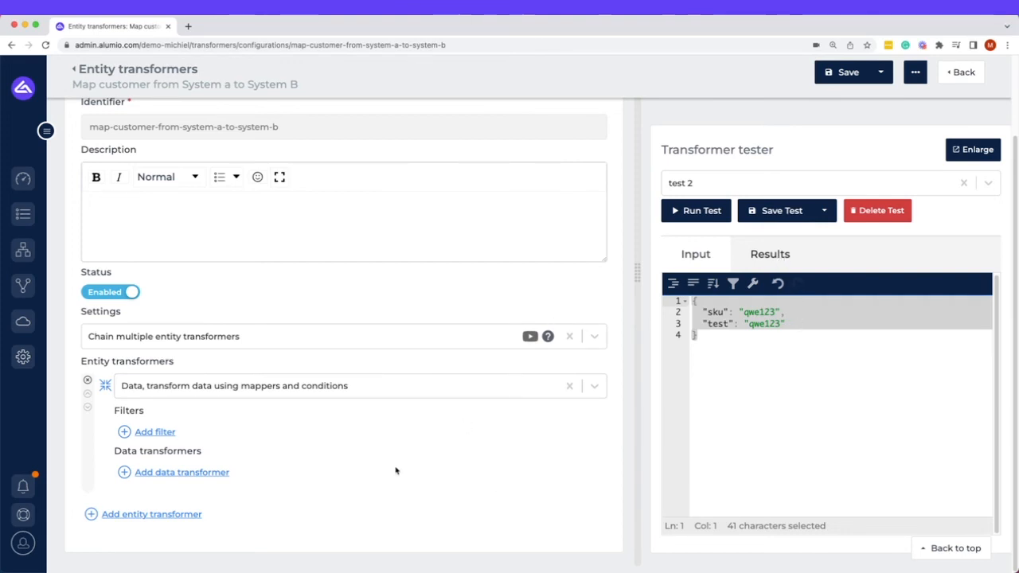
- Add a Value setter data transformer to the entity transformer
click(215, 473)
text(value)
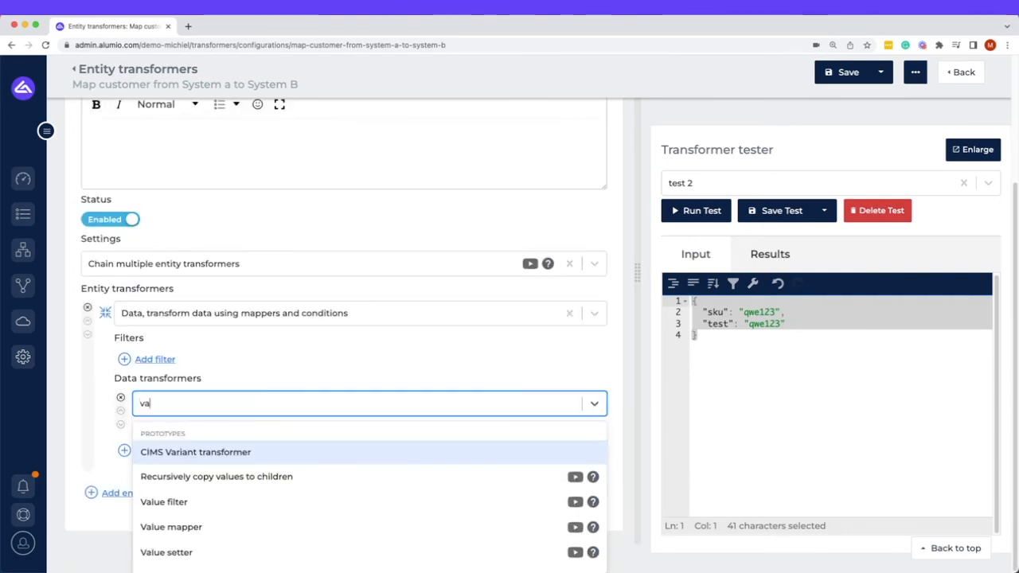
key(Down)
key(Down)
key(Down)
key(Return)
- Configure the Value setter with key "new_key" and string value "info123", and run "test 2" against it
click(235, 493)
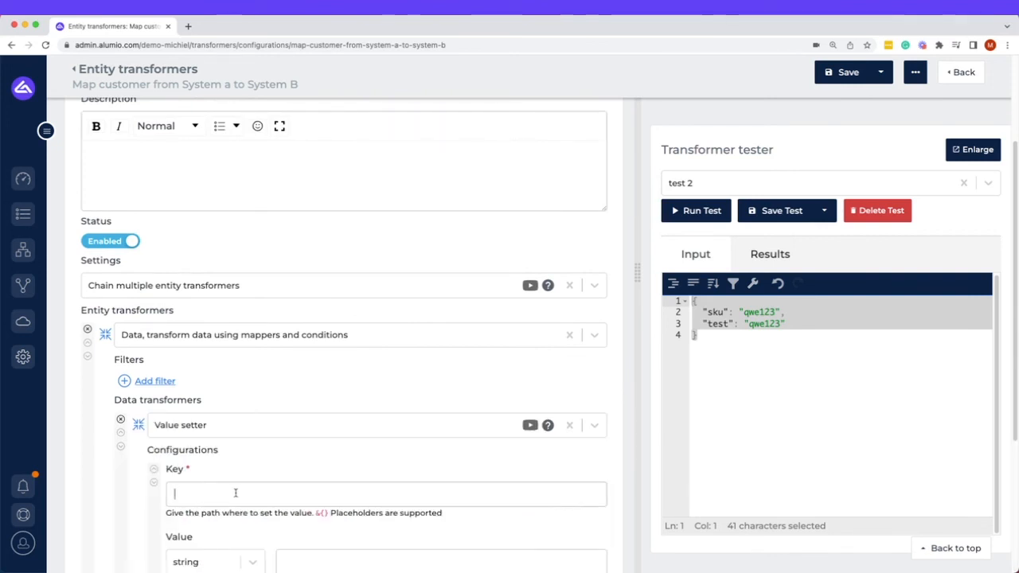
text(info)
scroll(274, 528, down, 5)
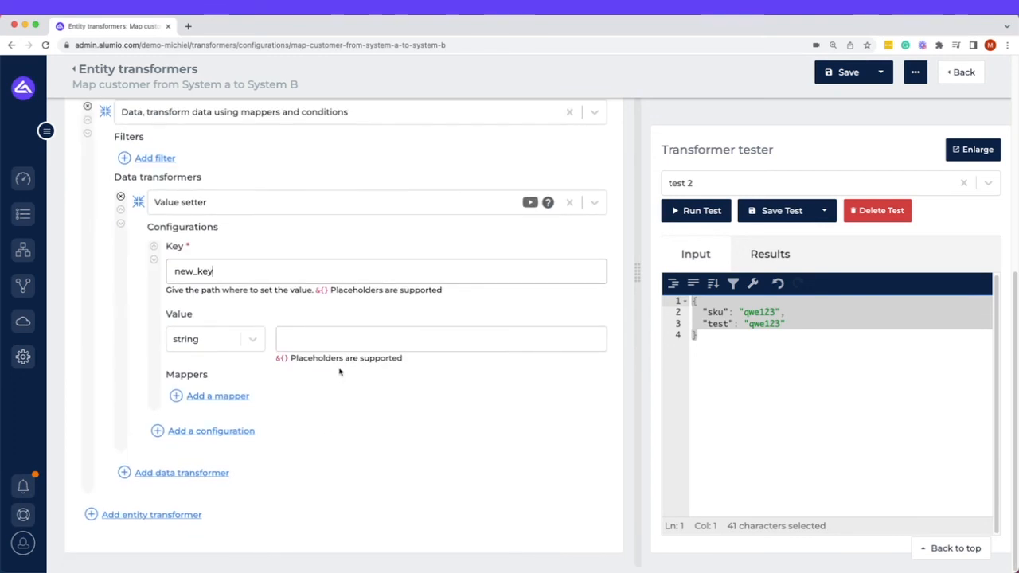
click(353, 343)
text(info123)
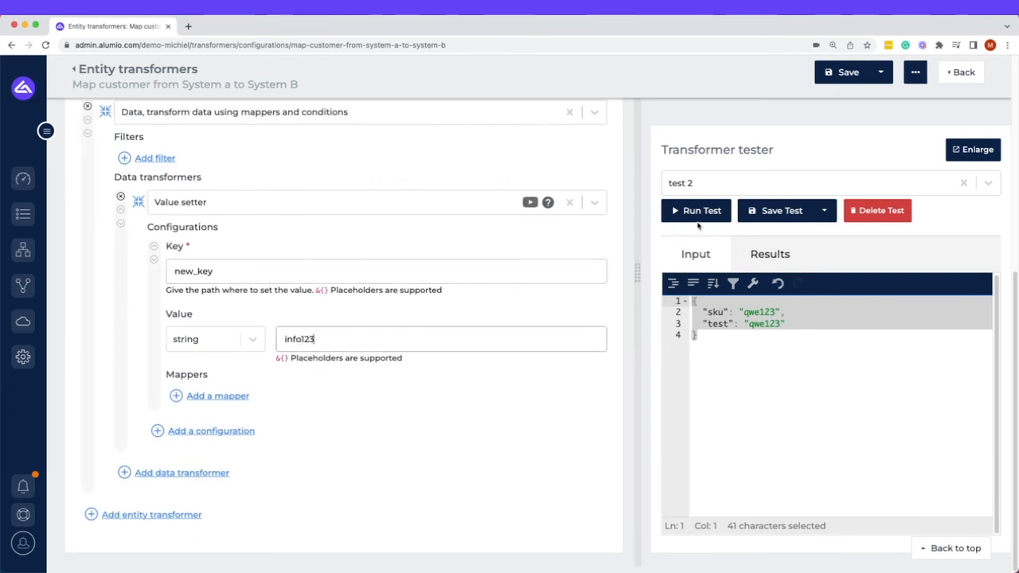
click(706, 212)
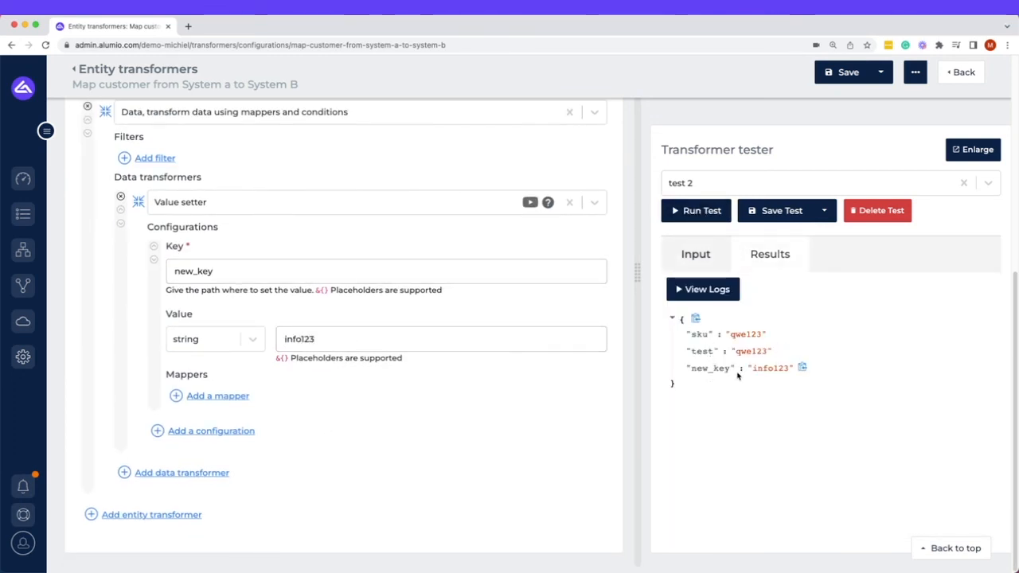
scroll(523, 404, up, 1)
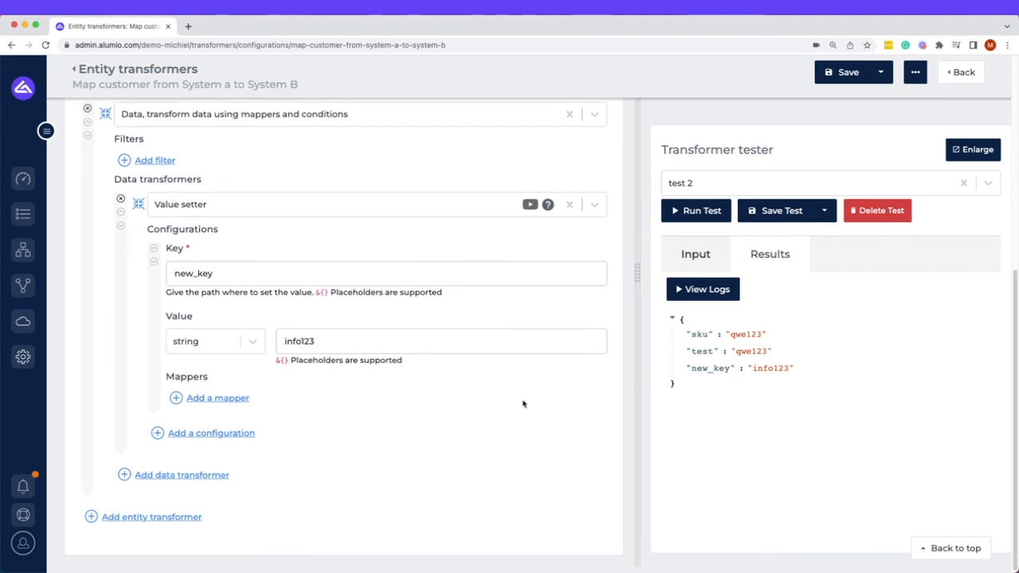
- Open the list of available prototypes for the Value setter data transformer
click(490, 207)
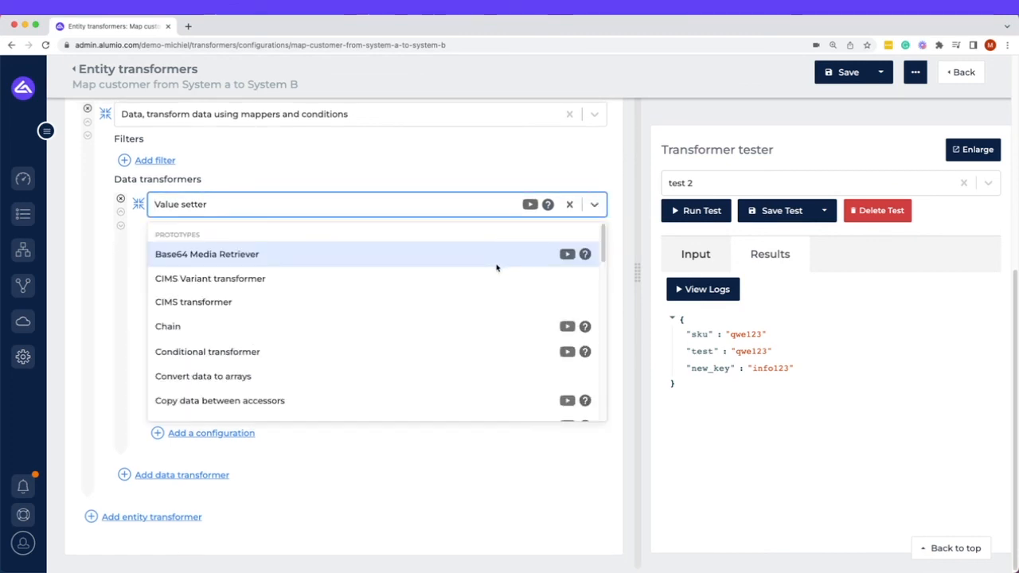